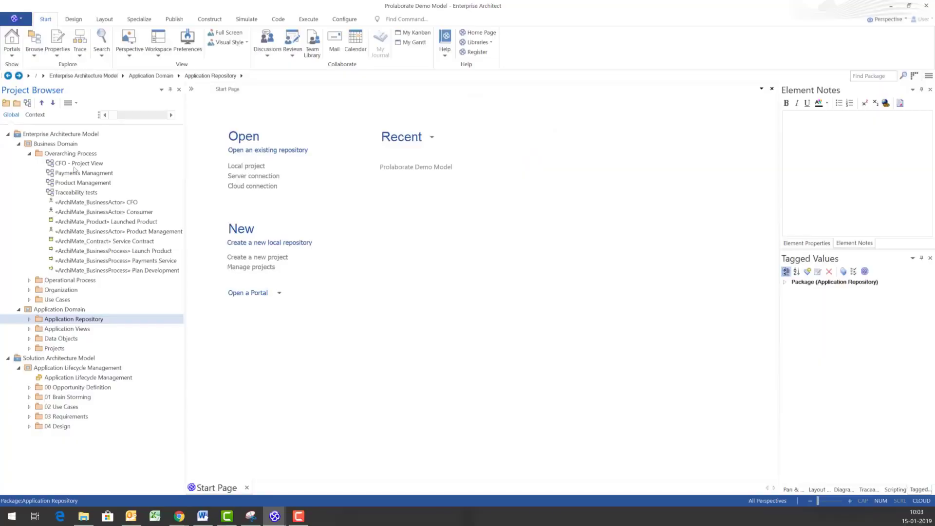
Open the Payments Managment diagram and drill into the Payments Service process diagram.
{"action": "left_click", "coordinate": [78, 172]}
{"action": "double_click", "coordinate": [79, 172]}
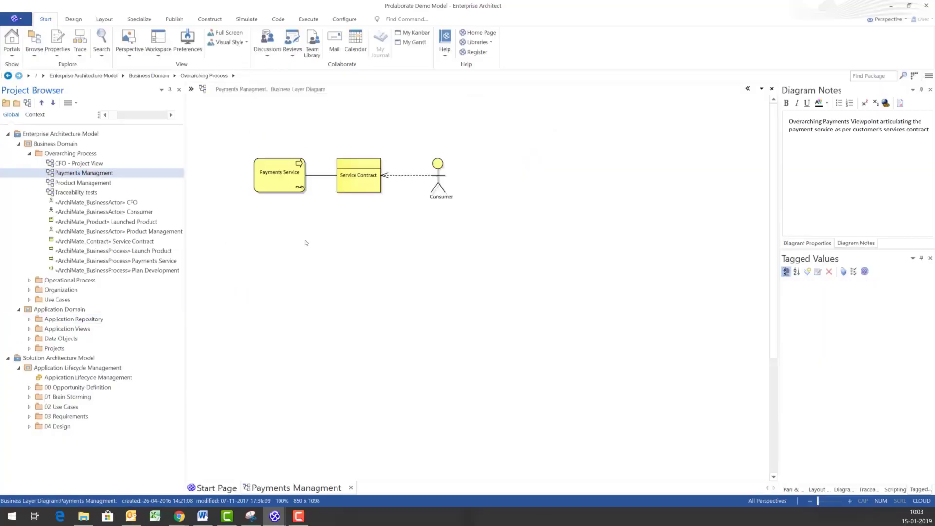
{"action": "left_click", "coordinate": [292, 180]}
{"action": "double_click", "coordinate": [292, 179]}
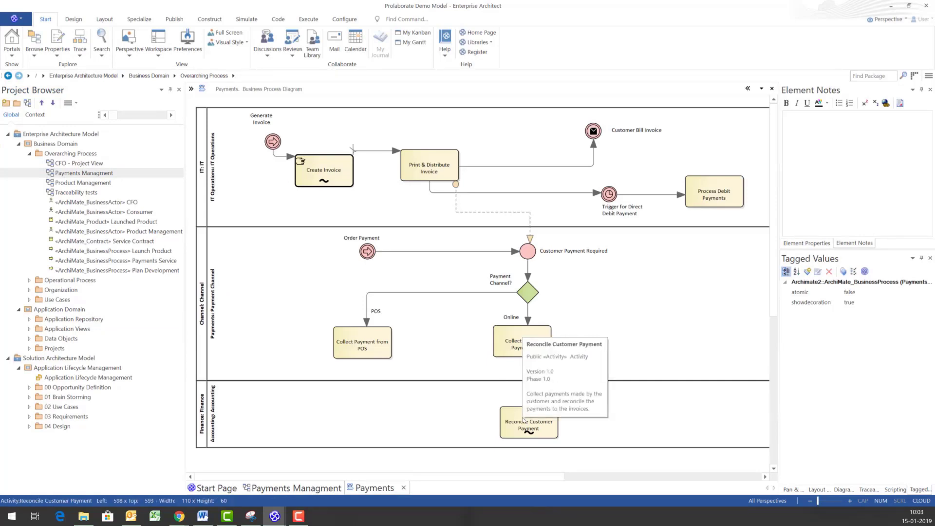
Open Reconcile Customer Payment's properties and review its BPMN2.0 tagged values.
{"action": "left_click", "coordinate": [523, 419]}
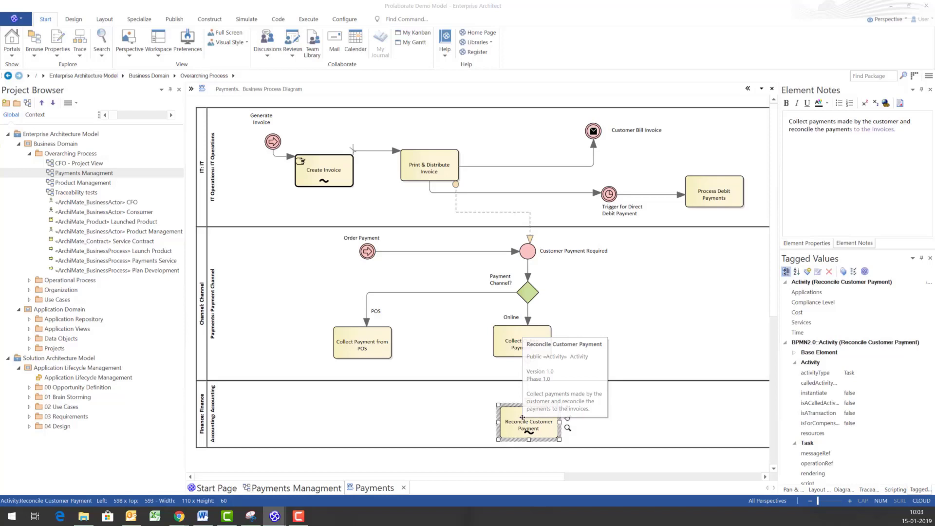
{"action": "double_click", "coordinate": [523, 418]}
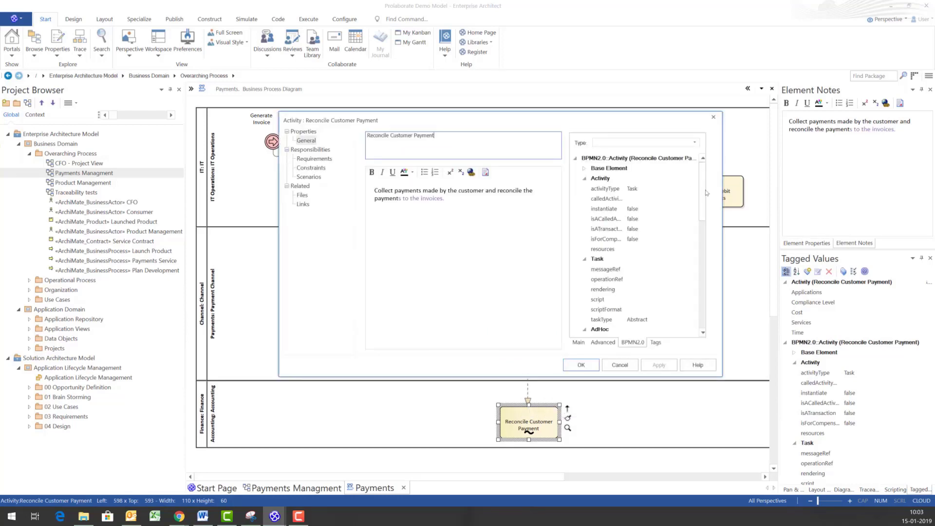
{"action": "left_click_drag", "start_coordinate": [706, 193], "coordinate": [710, 322]}
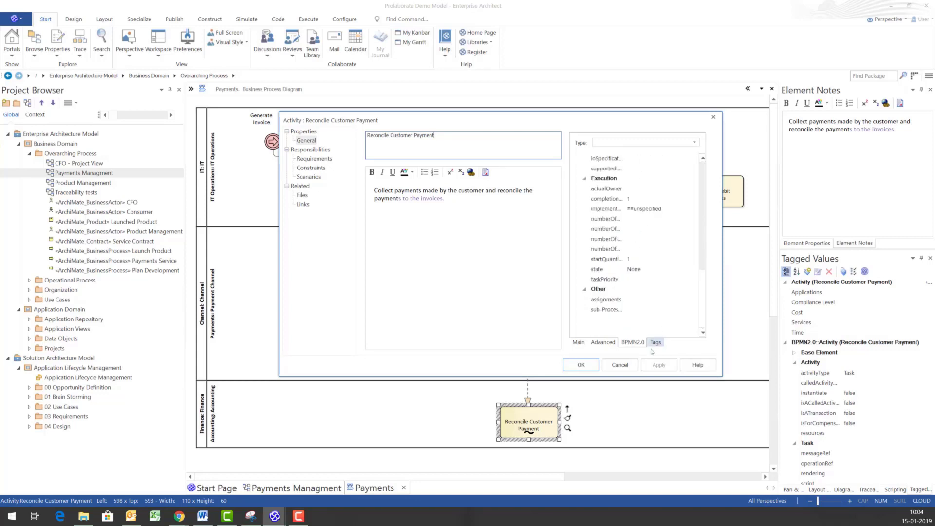
{"action": "left_click", "coordinate": [635, 366]}
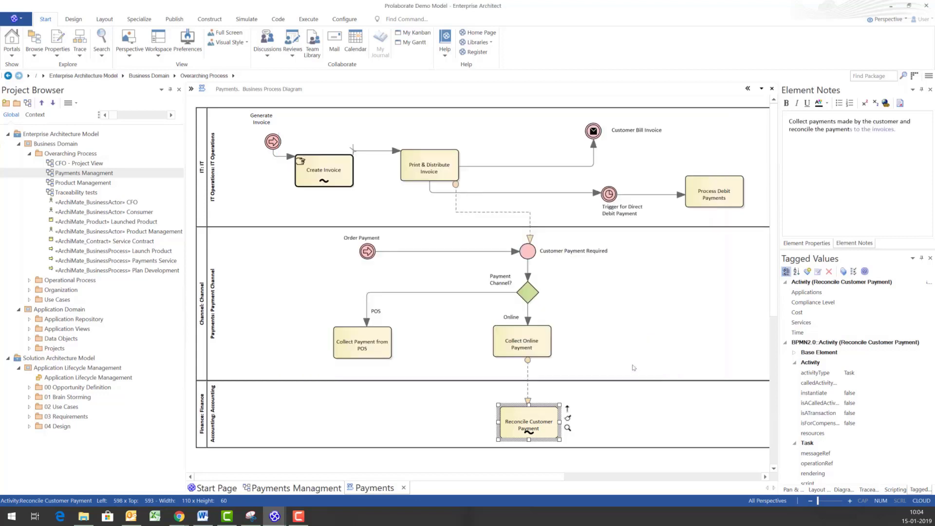
{"action": "left_click", "coordinate": [589, 398]}
{"action": "left_click", "coordinate": [545, 421]}
{"action": "scroll", "coordinate": [855, 363], "scroll_direction": "down", "scroll_amount": 2}
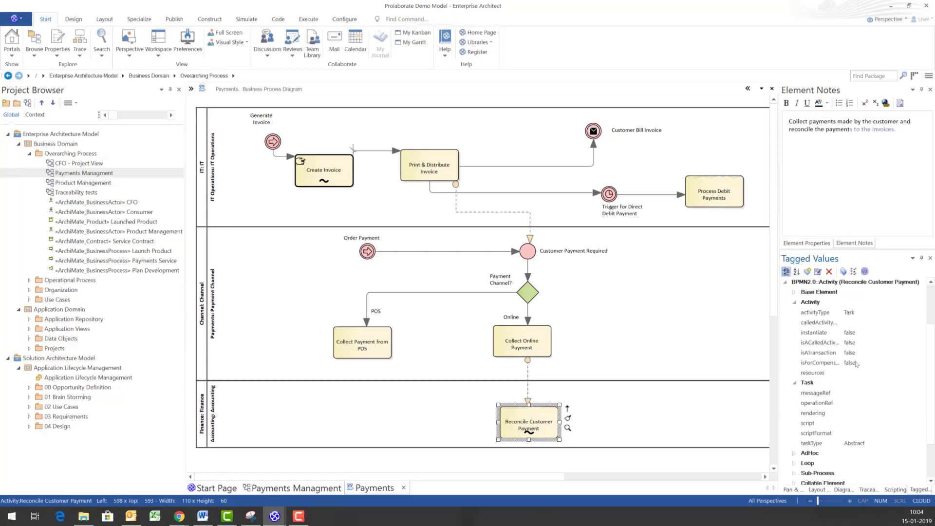
{"action": "scroll", "coordinate": [857, 363], "scroll_direction": "down", "scroll_amount": 1}
{"action": "scroll", "coordinate": [857, 364], "scroll_direction": "up", "scroll_amount": 2}
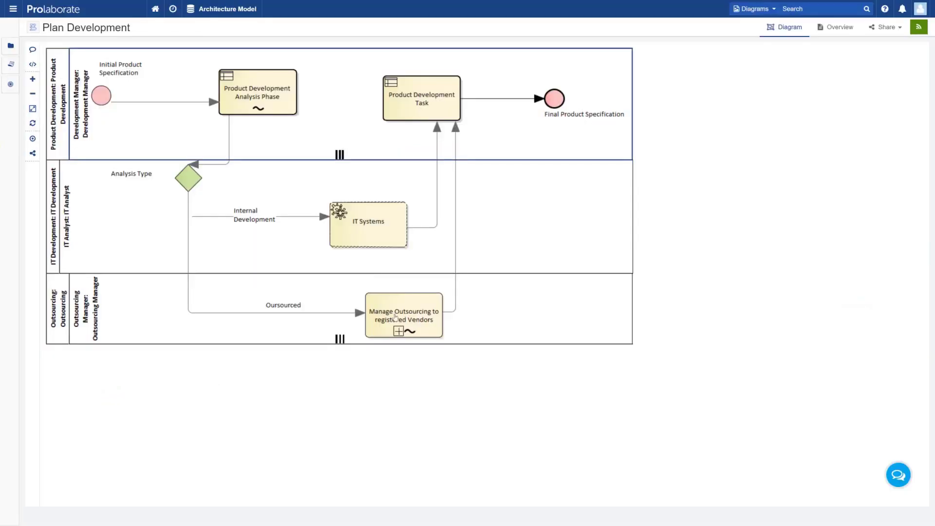
Select the Manage Outsourcing to registered Vendors task and scroll through its details.
{"action": "left_click", "coordinate": [395, 317]}
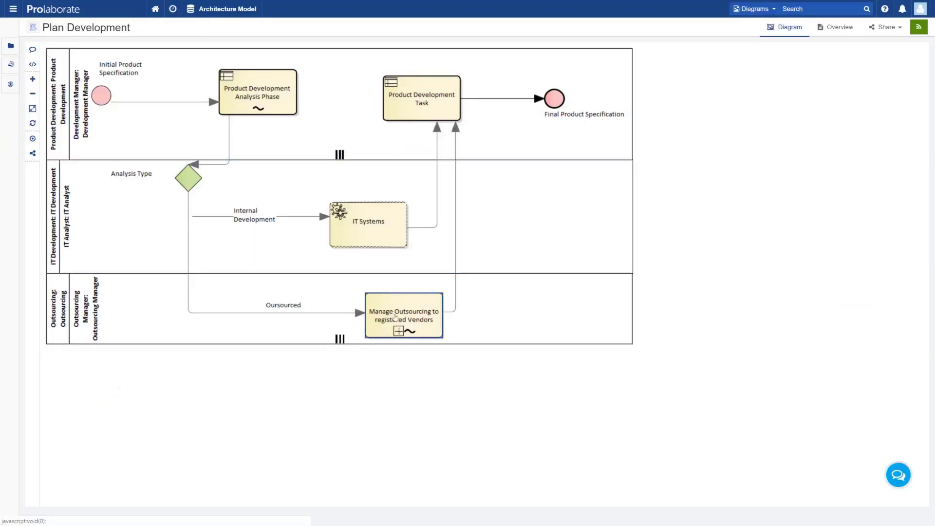
{"action": "scroll", "coordinate": [833, 396], "scroll_direction": "down", "scroll_amount": 2}
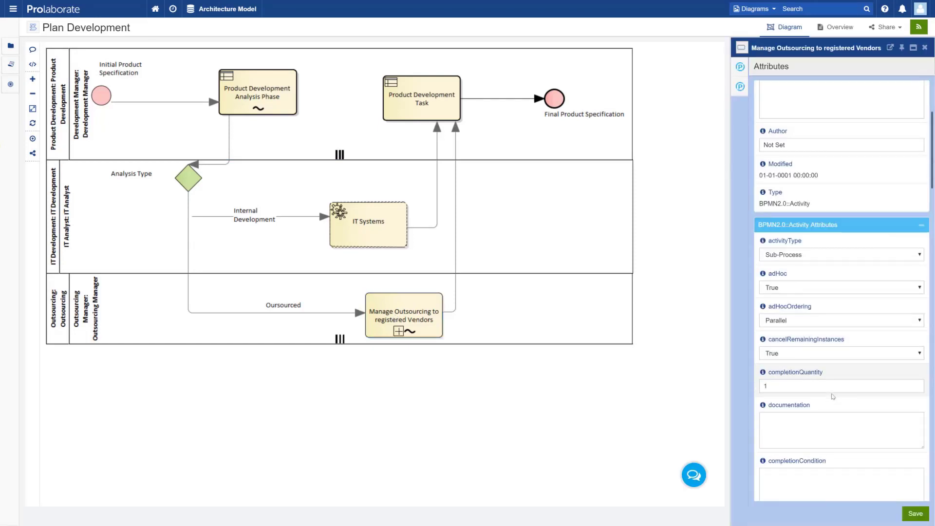
{"action": "scroll", "coordinate": [833, 396], "scroll_direction": "down", "scroll_amount": 3}
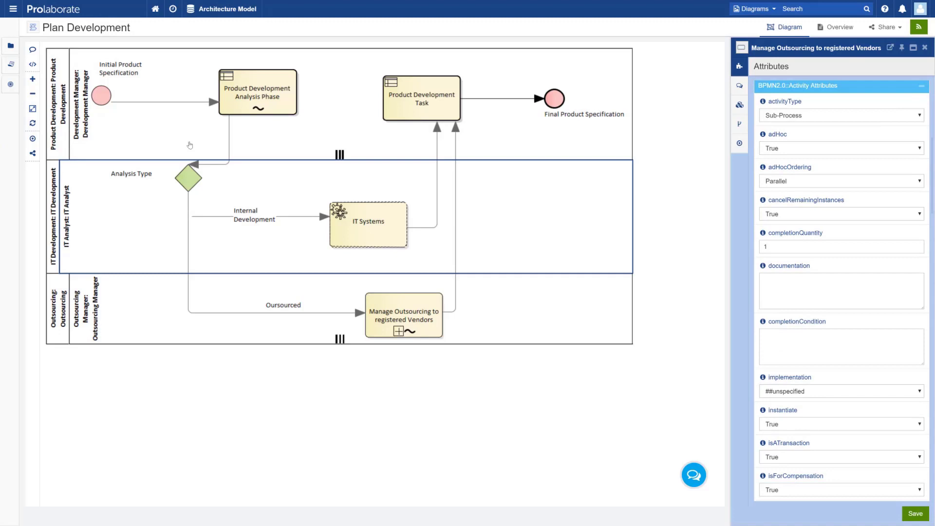
Go to Modeling Languages and list the existing BPMN 2.0 profiles.
{"action": "left_click", "coordinate": [16, 10]}
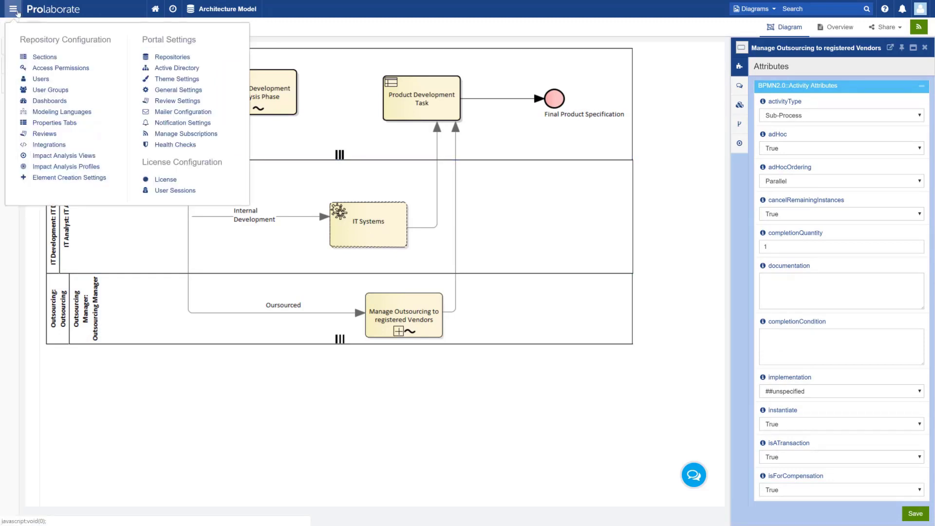
{"action": "left_click", "coordinate": [62, 112]}
{"action": "left_click", "coordinate": [895, 198]}
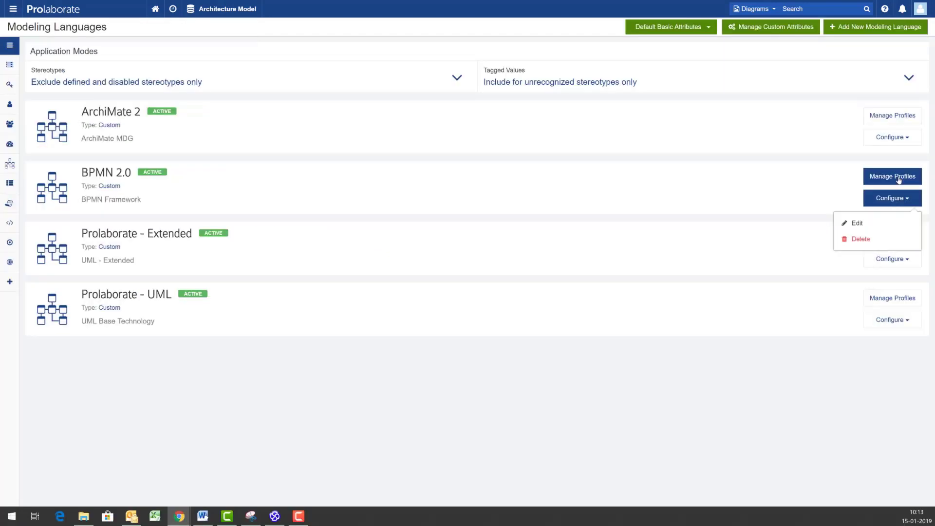
{"action": "left_click", "coordinate": [897, 178]}
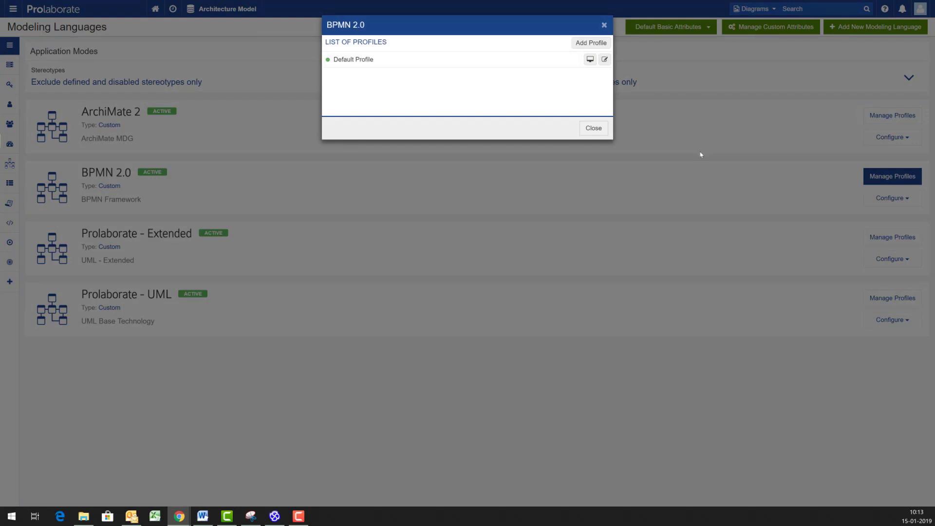
Add BPMN 2.0 profile 'Process Reviewers' described 'Profile For Process Reviewers', hiding Technology Attribute Group.
{"action": "left_click", "coordinate": [597, 44]}
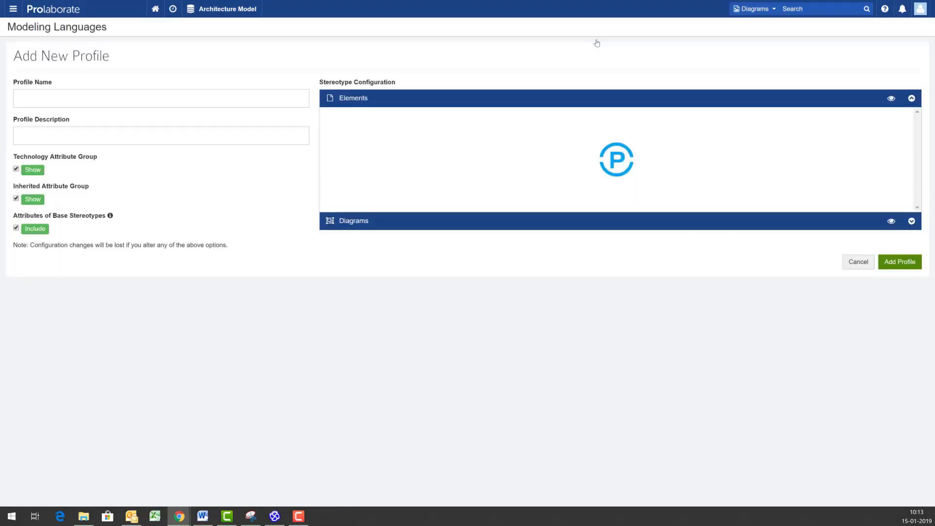
{"action": "left_click", "coordinate": [156, 103]}
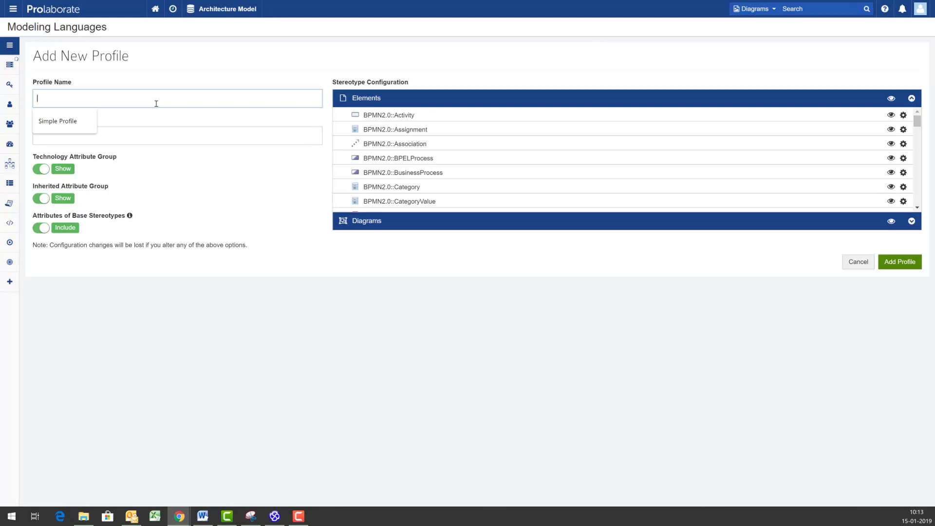
{"action": "type", "text": "Proce"}
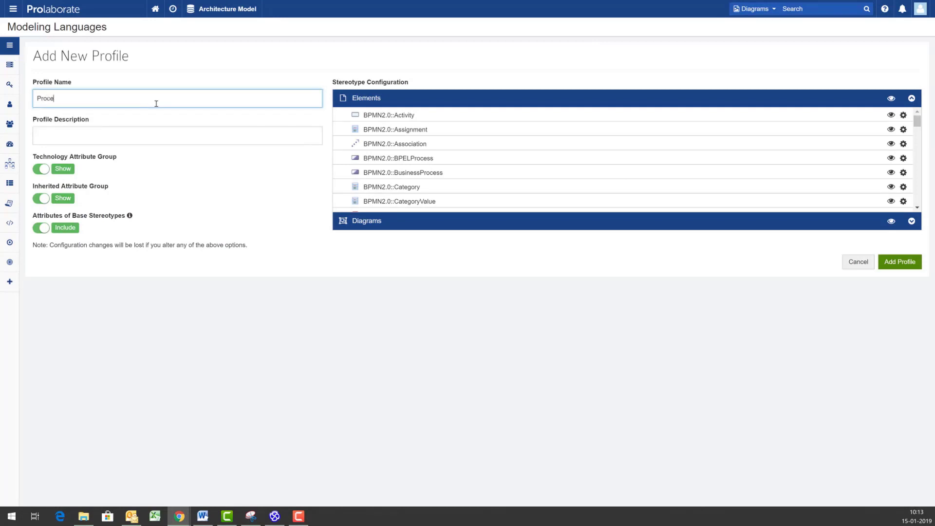
{"action": "type", "text": "ss Reviewers"}
{"action": "key", "text": "Tab"}
{"action": "type", "text": "Pr"}
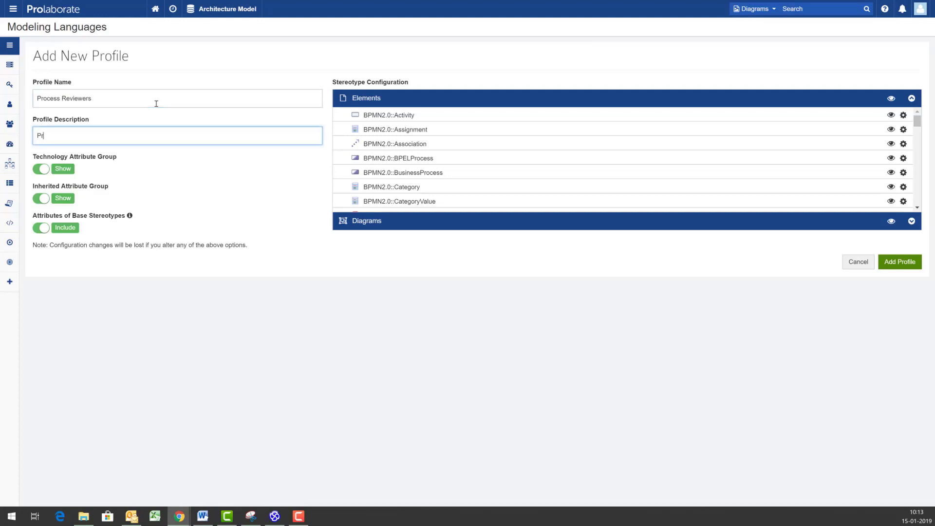
{"action": "type", "text": "ofile For Process Reviewers"}
{"action": "left_click", "coordinate": [41, 170]}
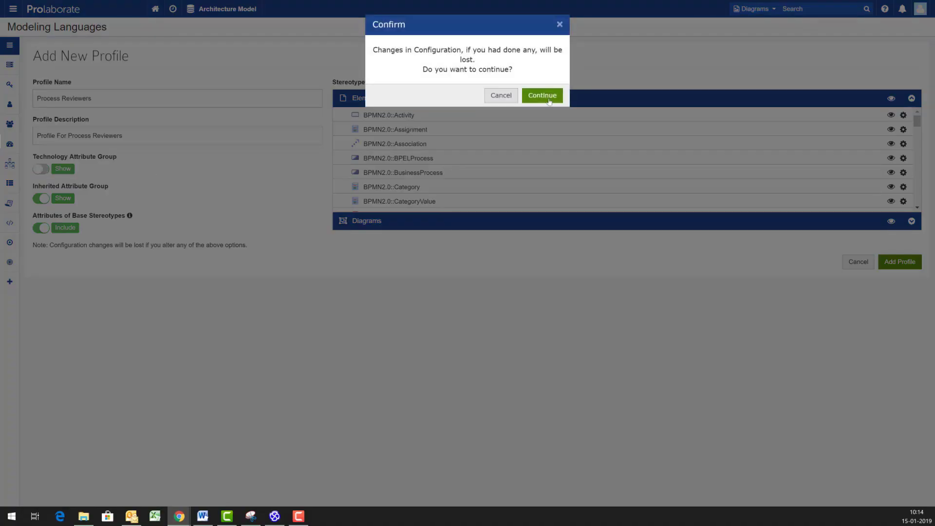
{"action": "left_click", "coordinate": [553, 96]}
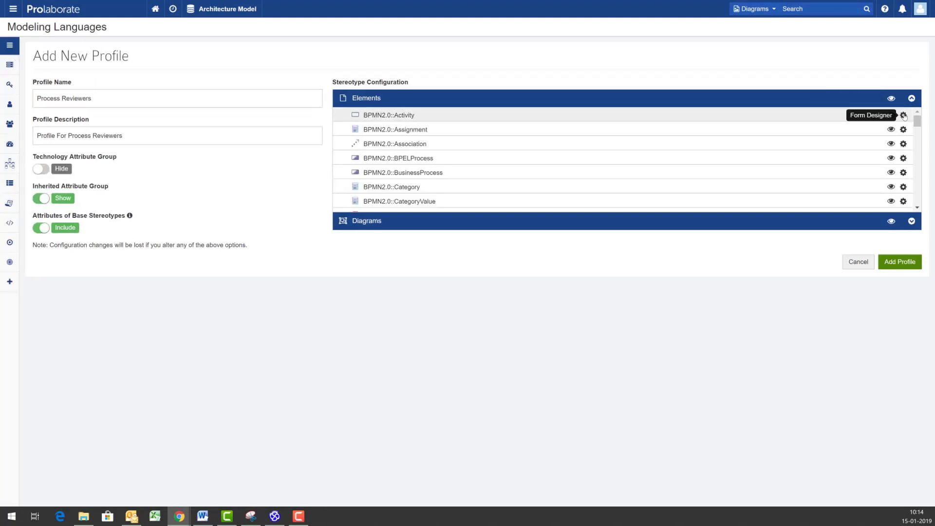
Create a 'Process Attributes' group on the BPMN2.0::Activity form holding activityType and taskType.
{"action": "left_click", "coordinate": [904, 115]}
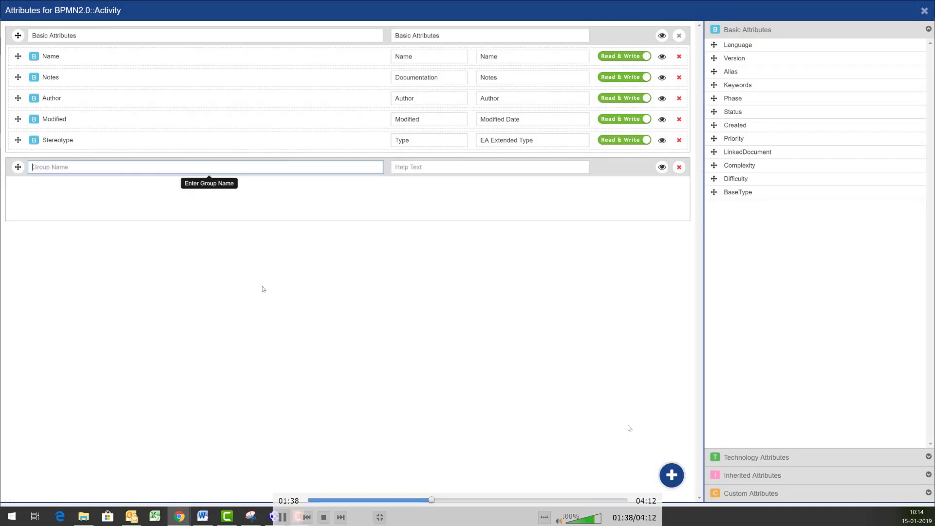
{"action": "type", "text": "Process Attributes"}
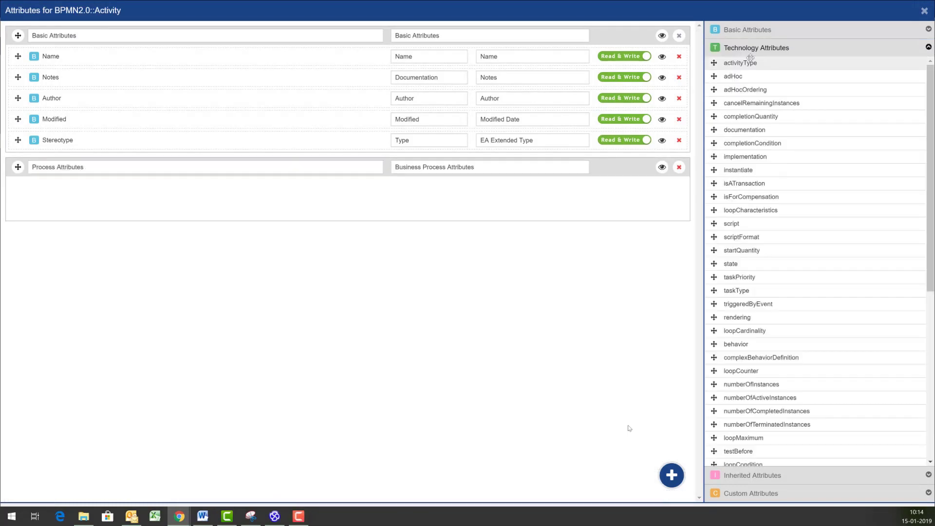
{"action": "left_click_drag", "start_coordinate": [730, 65], "coordinate": [548, 193]}
{"action": "left_click_drag", "start_coordinate": [752, 276], "coordinate": [542, 198]}
Give activityType help text 'Type of Actvivity (BPMN)' and taskType 'Task Type (BPMN)'.
{"action": "left_click", "coordinate": [541, 188]}
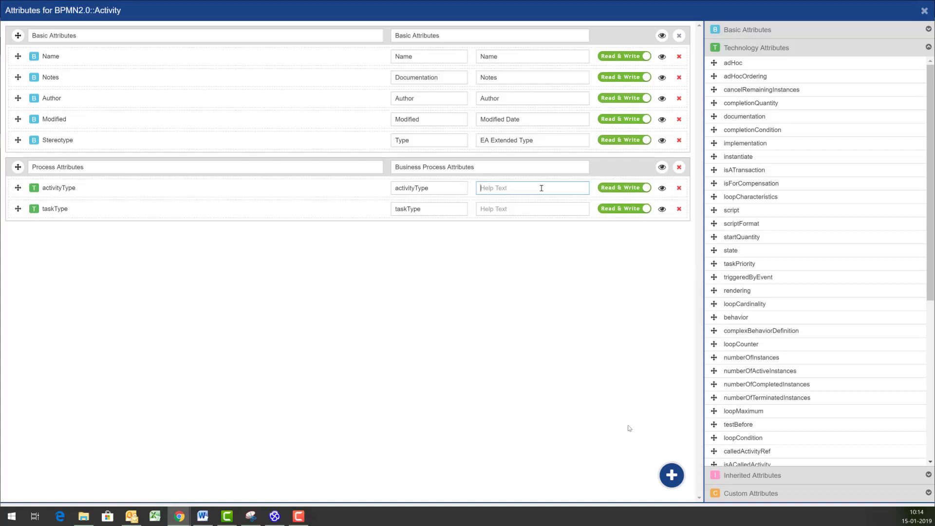
{"action": "type", "text": "Type of Actvivity (BPMN)"}
{"action": "left_click", "coordinate": [536, 210]}
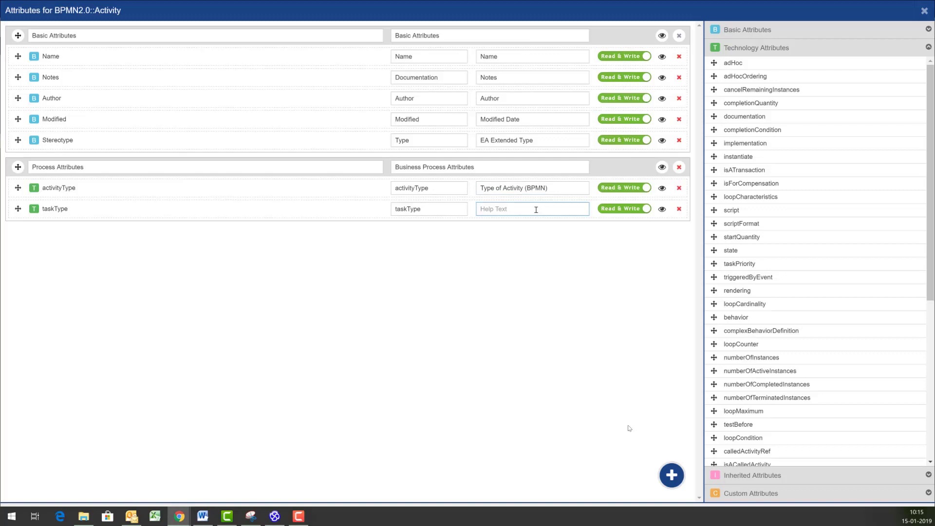
{"action": "type", "text": "Task Type (BPMN)"}
Add custom attribute Cost labelled 'Average Execution Cost', with Applications below it.
{"action": "left_click", "coordinate": [751, 493]}
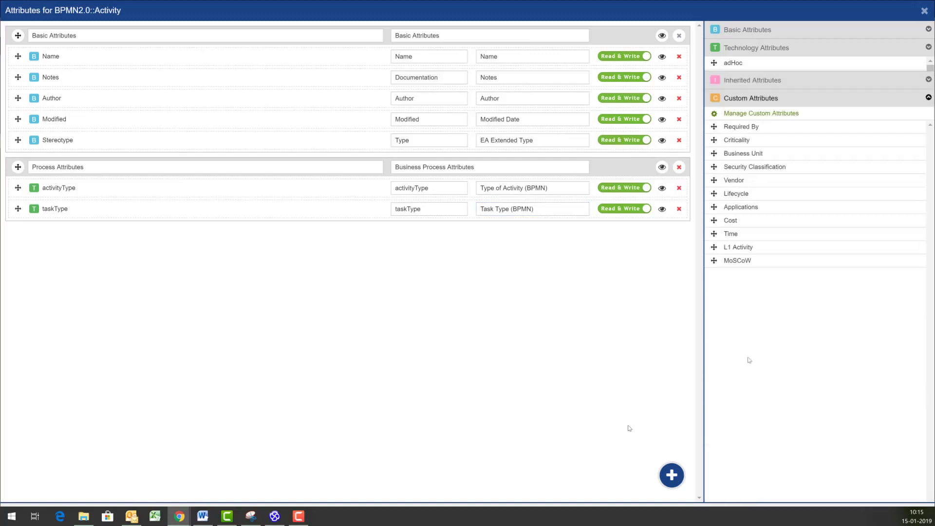
{"action": "left_click_drag", "start_coordinate": [731, 206], "coordinate": [526, 218]}
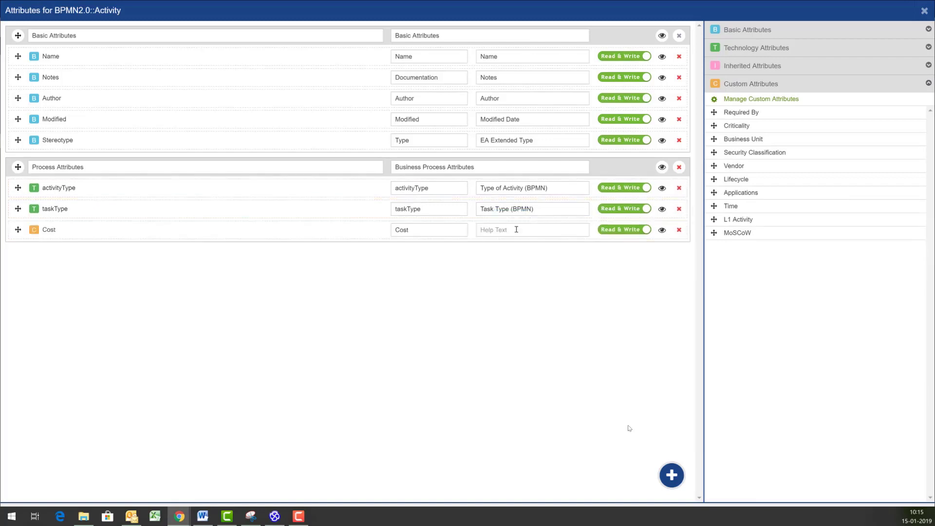
{"action": "left_click", "coordinate": [516, 229]}
{"action": "type", "text": "Average Execution"}
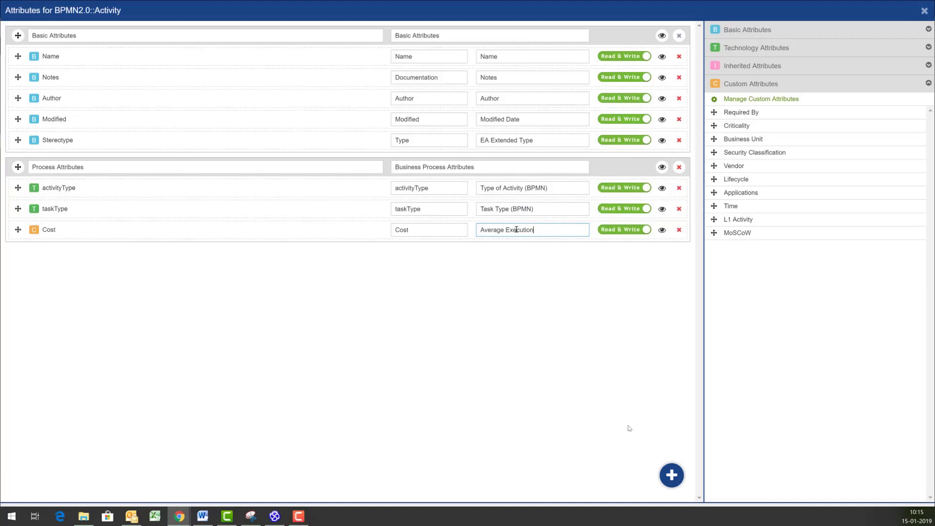
{"action": "type", "text": " Cost"}
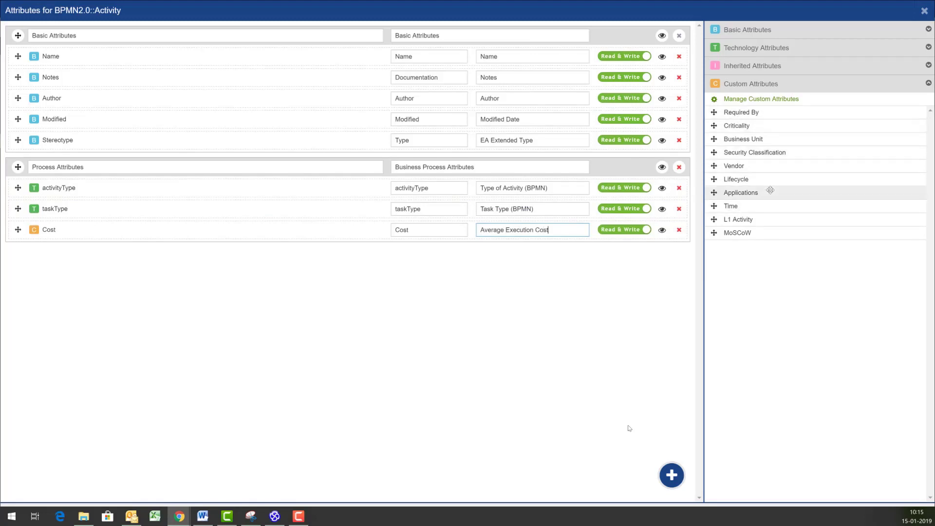
{"action": "left_click_drag", "start_coordinate": [585, 217], "coordinate": [541, 247]}
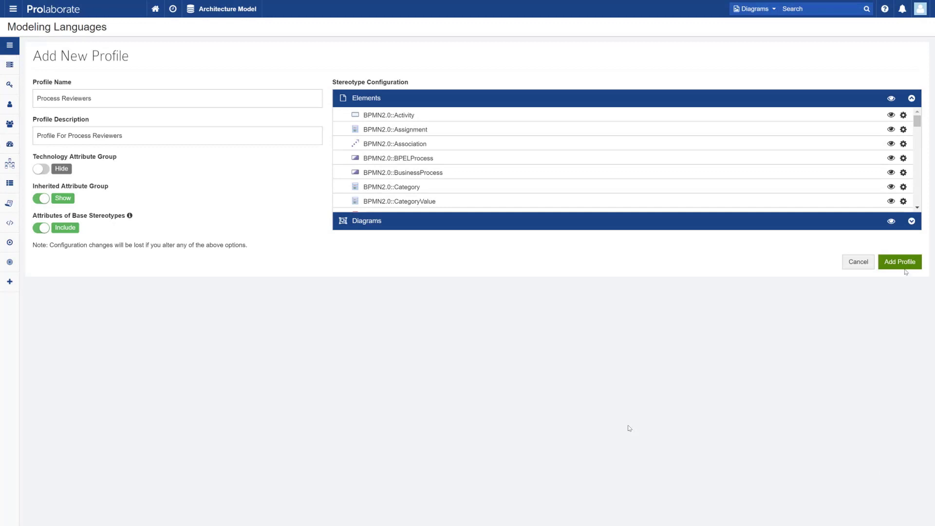
Save the Process Reviewers profile and set it as the active BPMN 2.0 profile.
{"action": "left_click", "coordinate": [907, 272]}
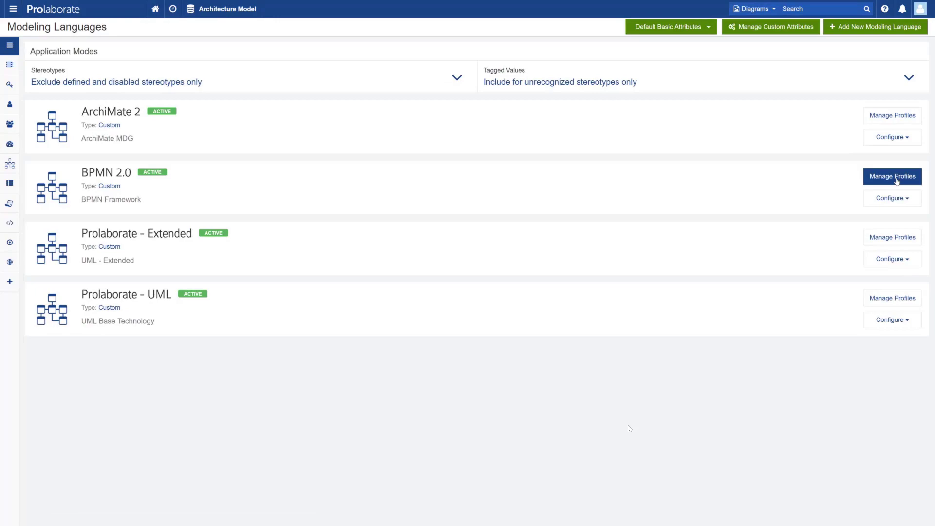
{"action": "left_click", "coordinate": [897, 181]}
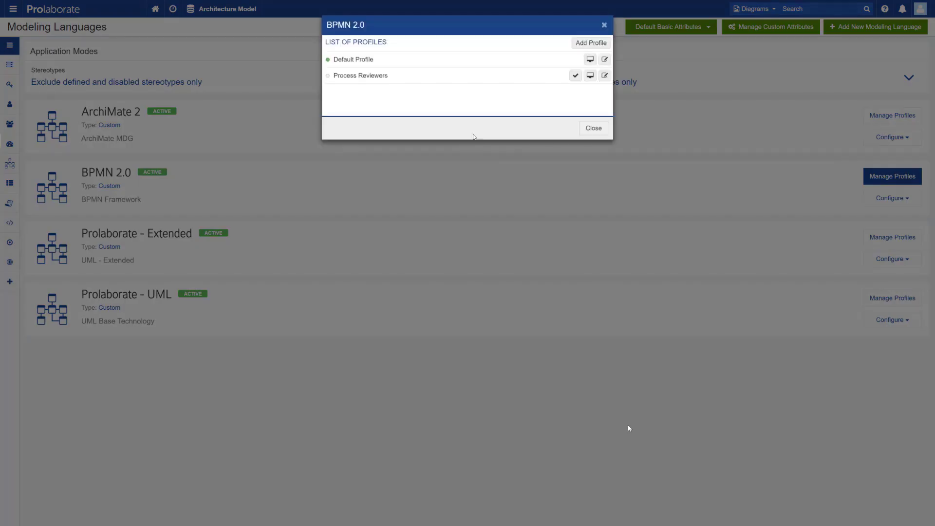
{"action": "left_click", "coordinate": [575, 76]}
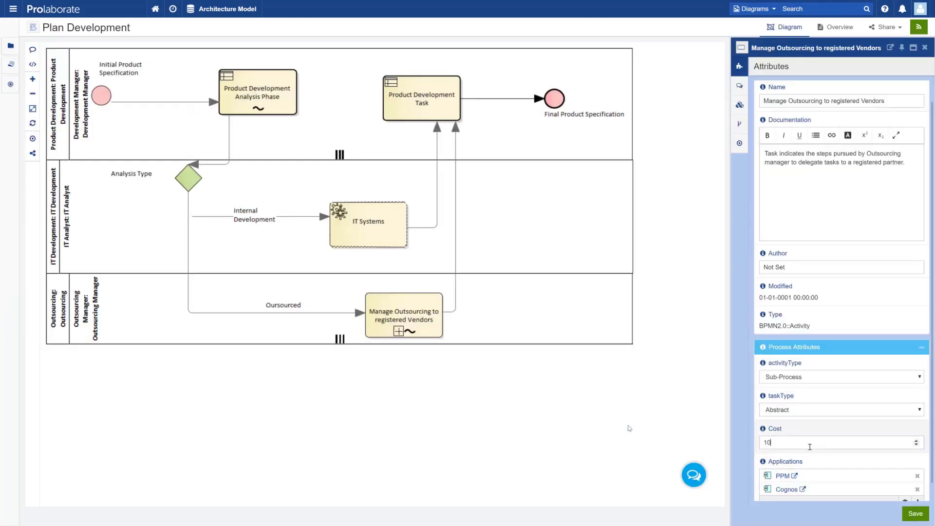
Set the activity's Cost to 10, keep activityType Sub-Process and taskType Abstract, and save.
{"action": "left_click", "coordinate": [809, 447]}
{"action": "left_click", "coordinate": [857, 411]}
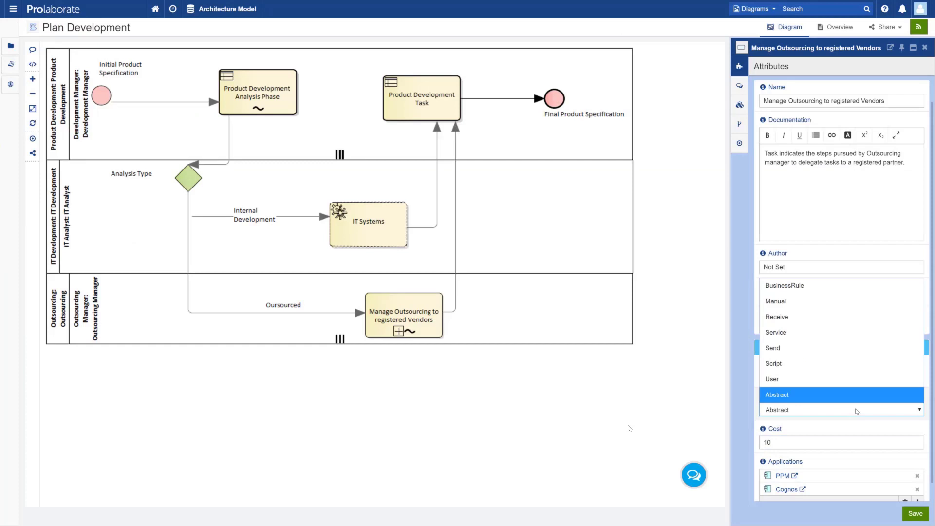
{"action": "left_click", "coordinate": [840, 379]}
{"action": "left_click", "coordinate": [840, 379]}
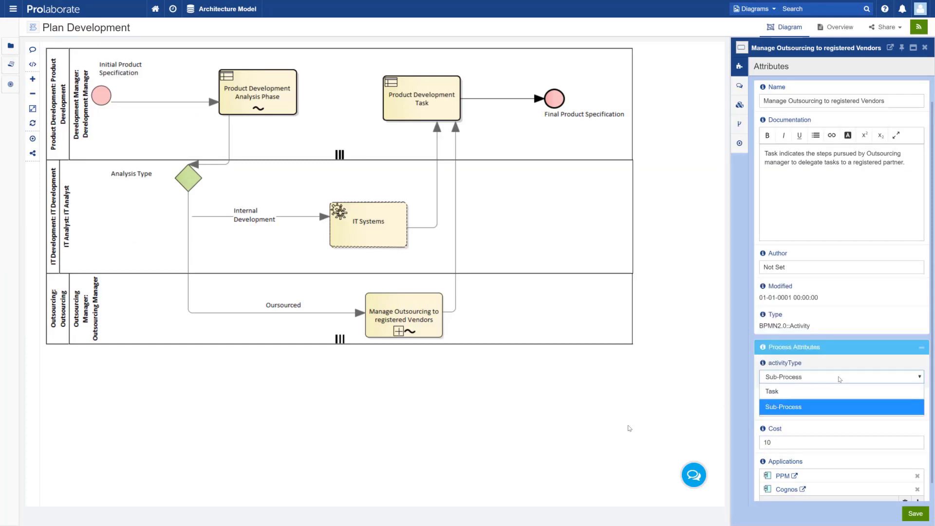
{"action": "left_click", "coordinate": [840, 380]}
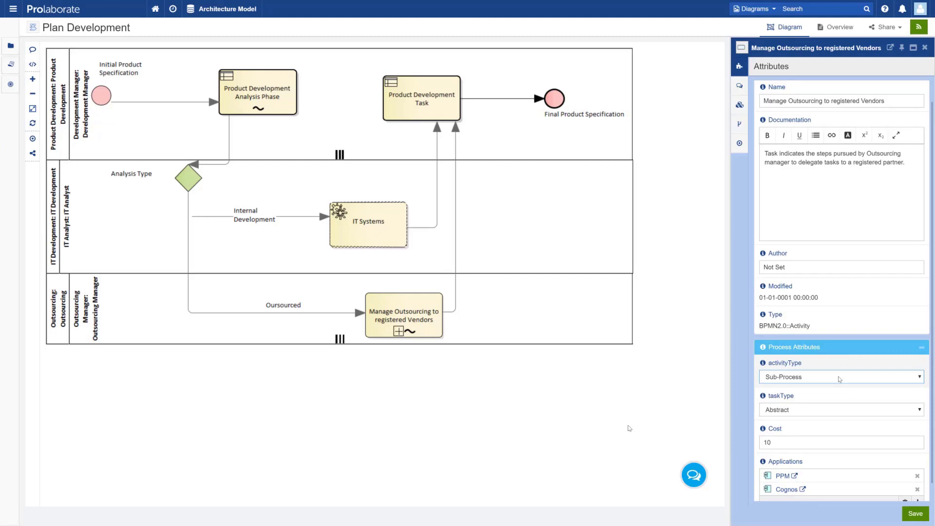
{"action": "left_click", "coordinate": [923, 518]}
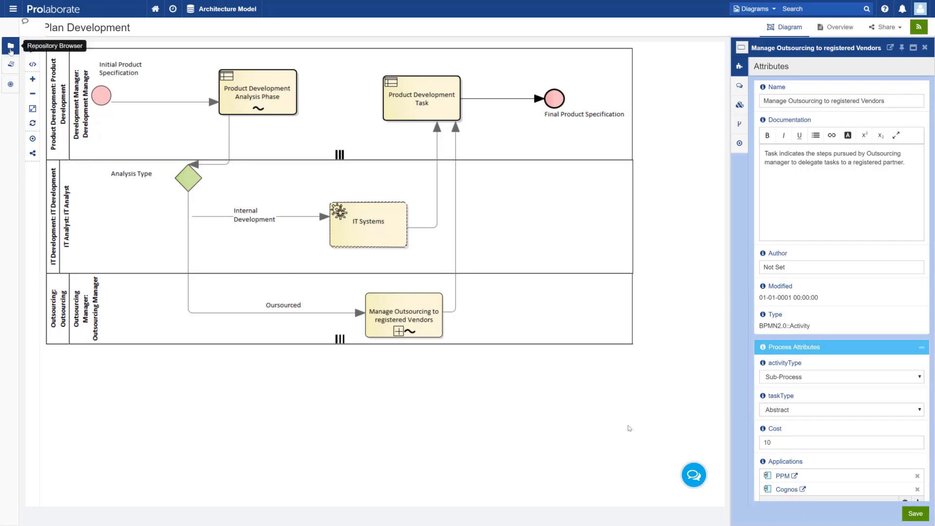
View the repository tree, then go to the Modeling Languages administration page.
{"action": "left_click", "coordinate": [10, 48]}
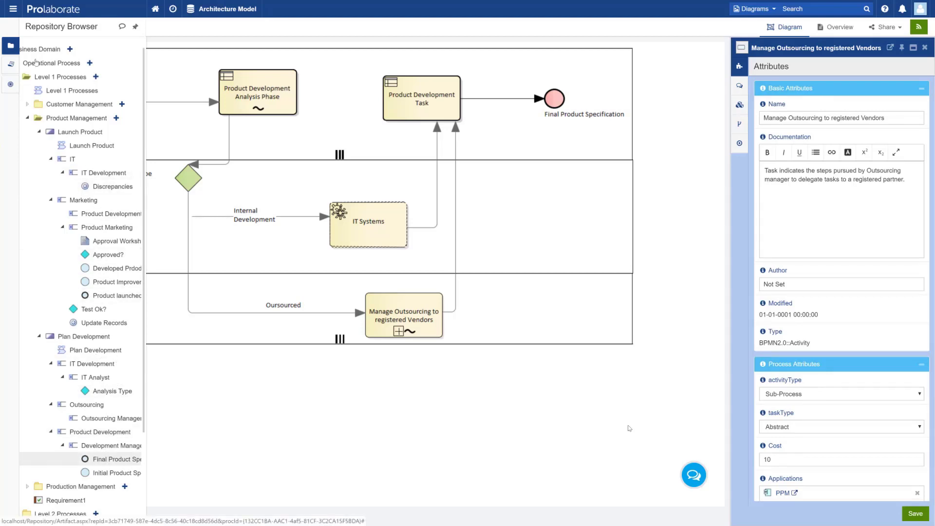
{"action": "left_click", "coordinate": [13, 9]}
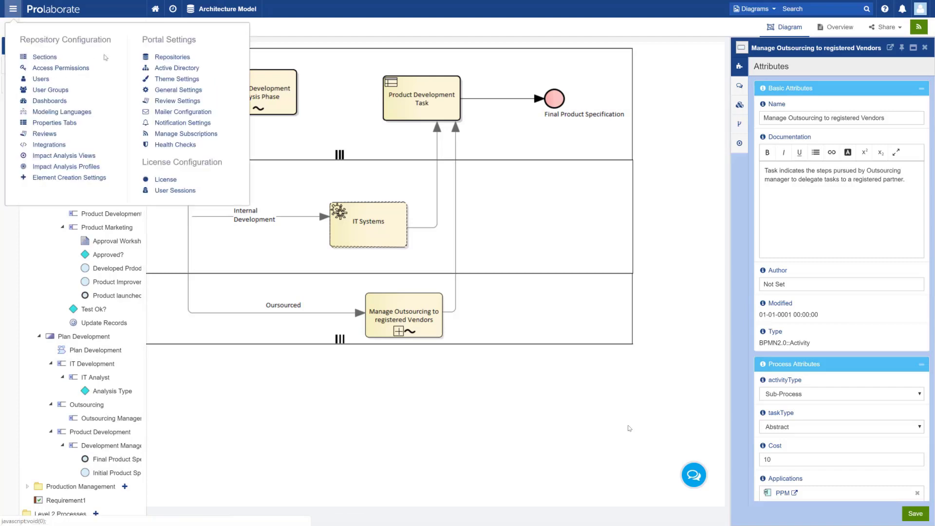
{"action": "left_click", "coordinate": [71, 113]}
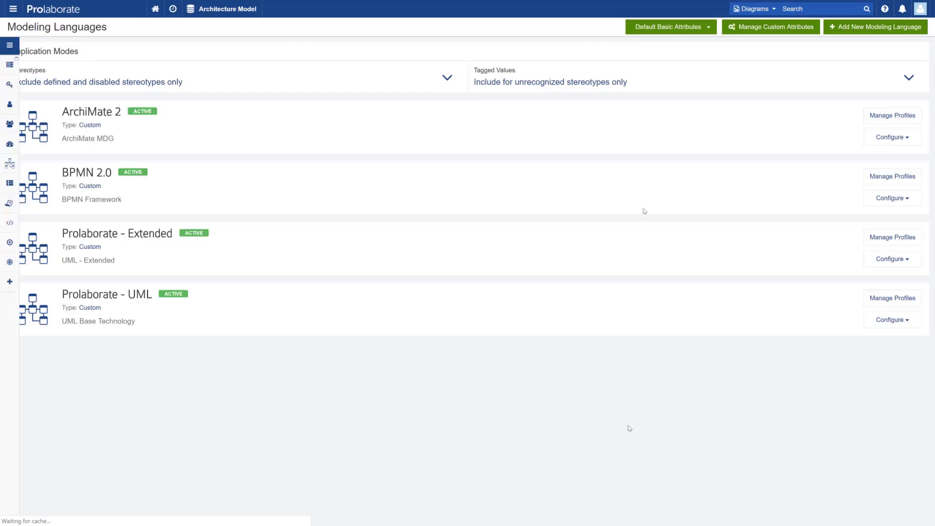
In Process Reviewers, hide all element stereotypes except Activity, BusinessProcess and a few others.
{"action": "left_click", "coordinate": [896, 181]}
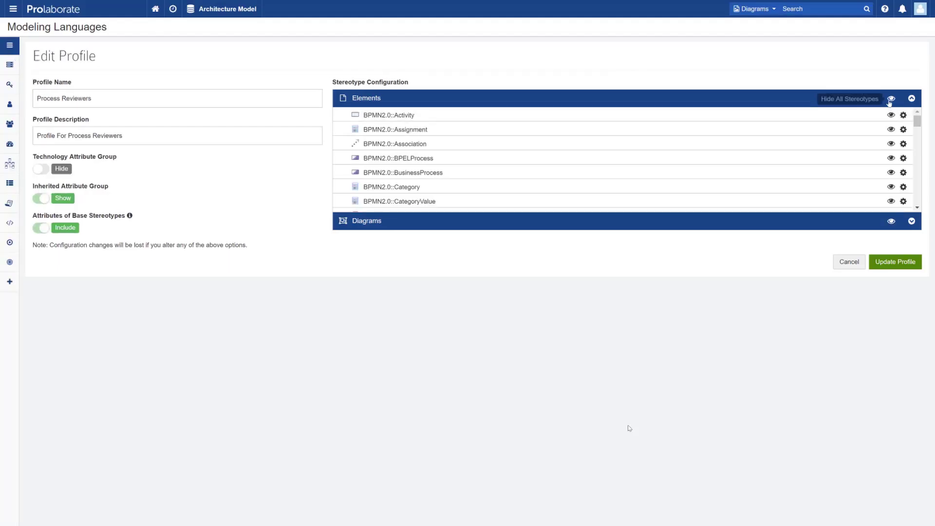
{"action": "left_click", "coordinate": [891, 99]}
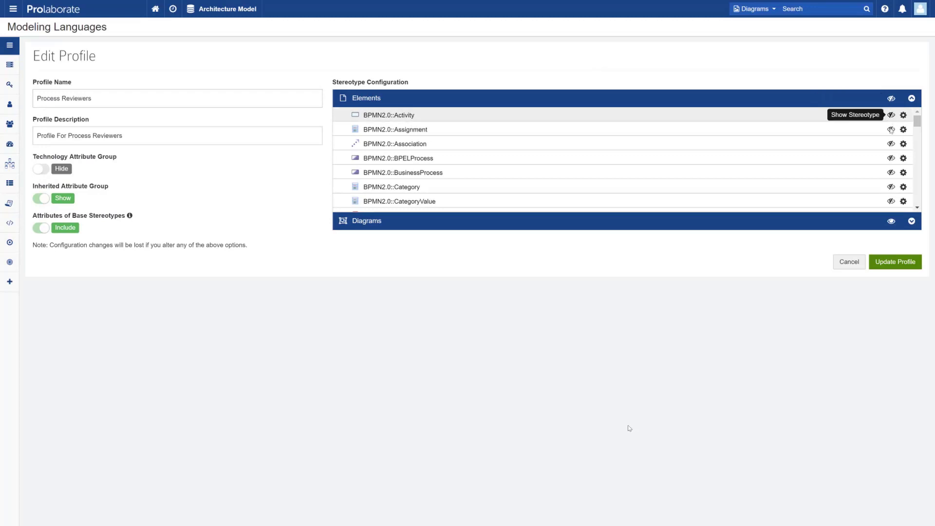
{"action": "left_click", "coordinate": [891, 115]}
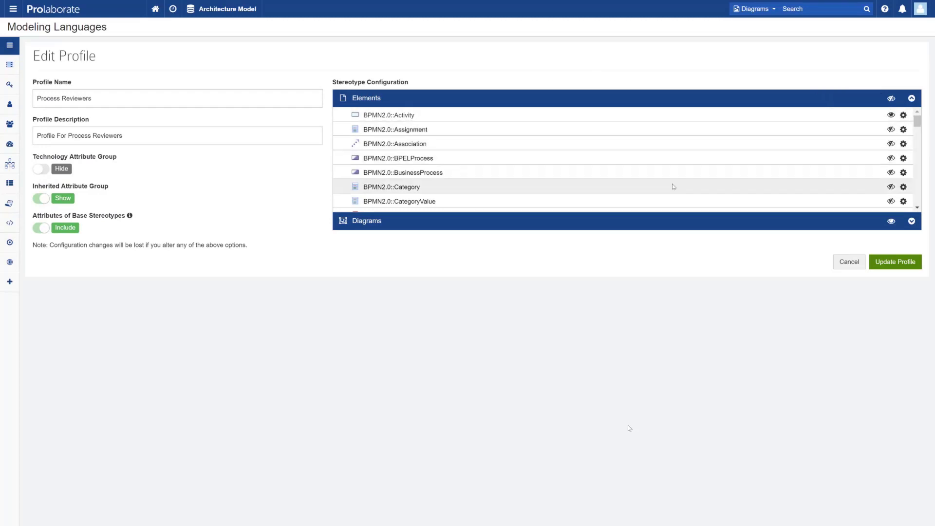
{"action": "left_click", "coordinate": [891, 172]}
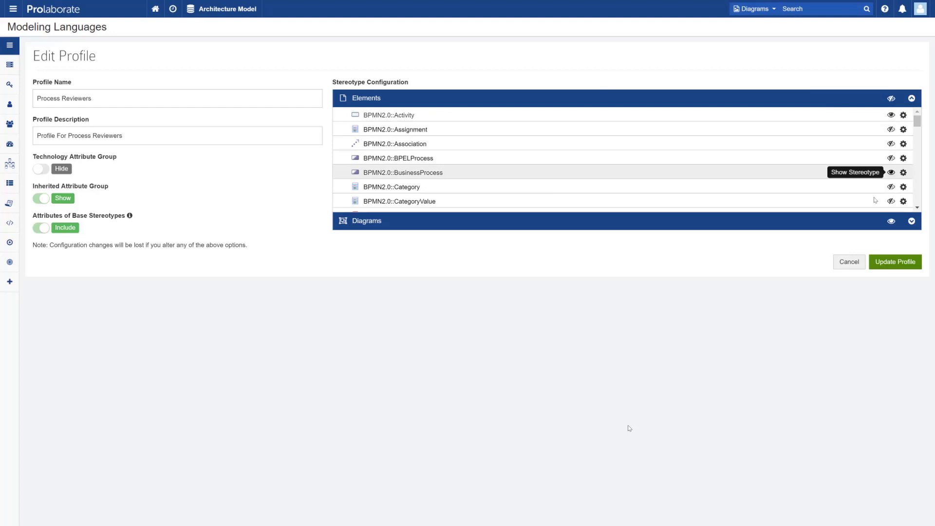
{"action": "scroll", "coordinate": [796, 180], "scroll_direction": "down", "scroll_amount": 5}
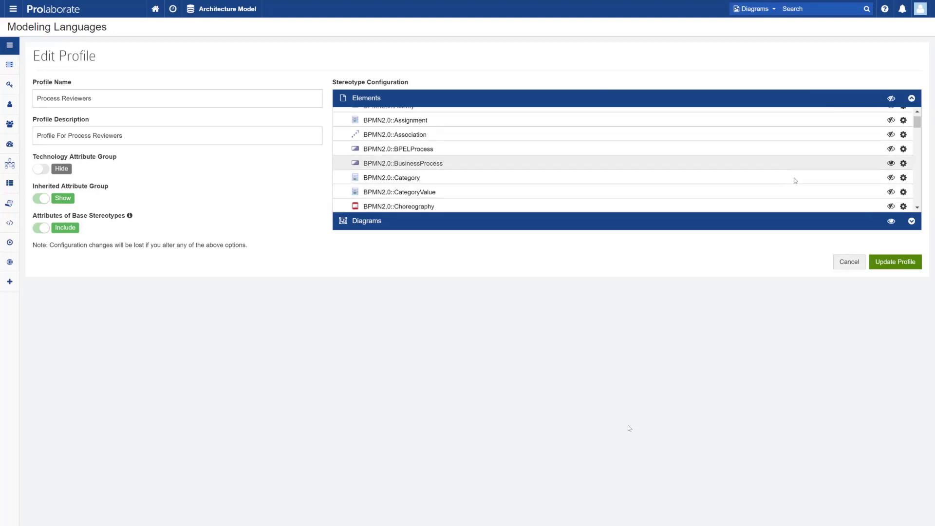
{"action": "scroll", "coordinate": [796, 180], "scroll_direction": "down", "scroll_amount": 4}
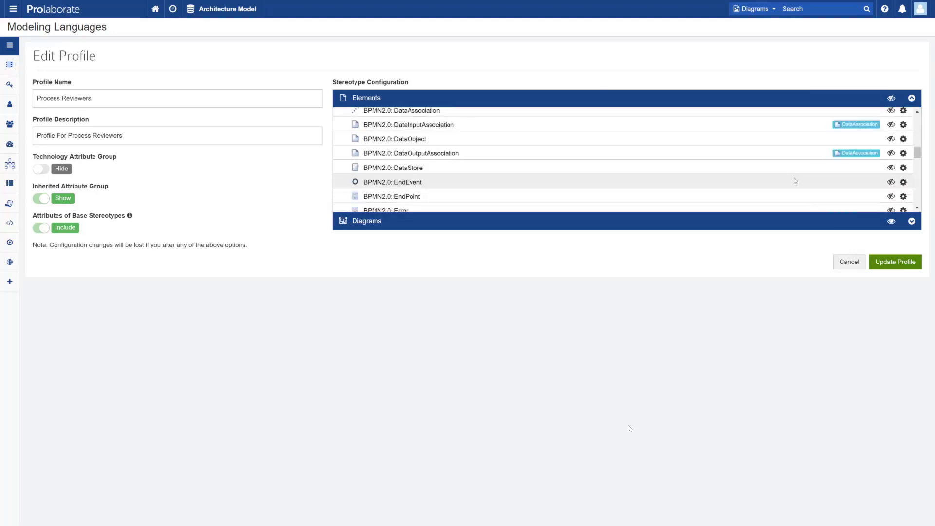
{"action": "scroll", "coordinate": [795, 180], "scroll_direction": "down", "scroll_amount": 7}
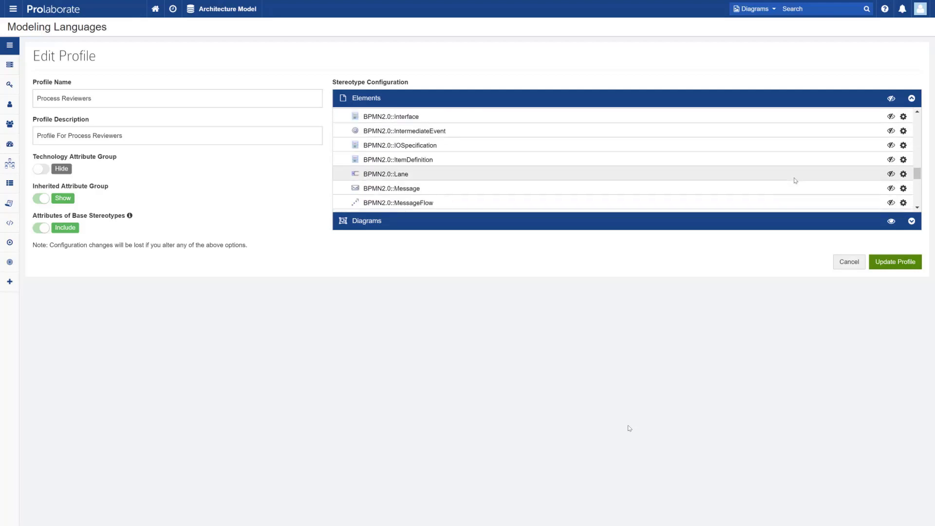
{"action": "scroll", "coordinate": [795, 180], "scroll_direction": "down", "scroll_amount": 4}
{"action": "scroll", "coordinate": [796, 180], "scroll_direction": "down", "scroll_amount": 4}
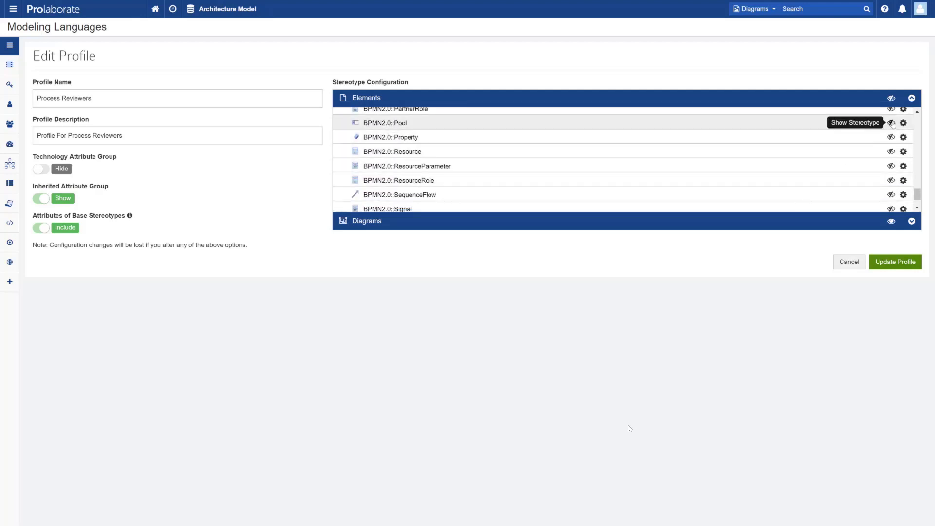
{"action": "scroll", "coordinate": [892, 124], "scroll_direction": "down", "scroll_amount": 2}
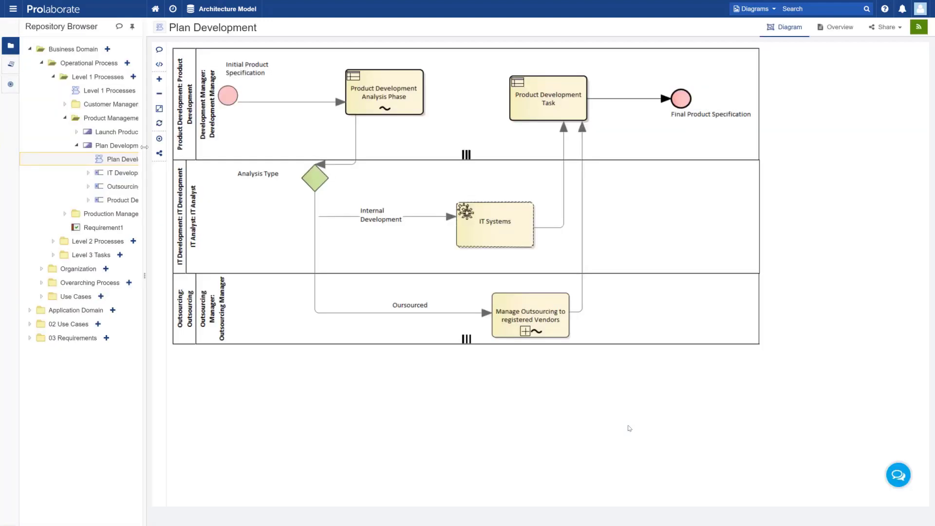
Widen the repository tree and expand the IT Development, Outsourcing and Product Development lanes.
{"action": "left_click_drag", "start_coordinate": [144, 147], "coordinate": [202, 156]}
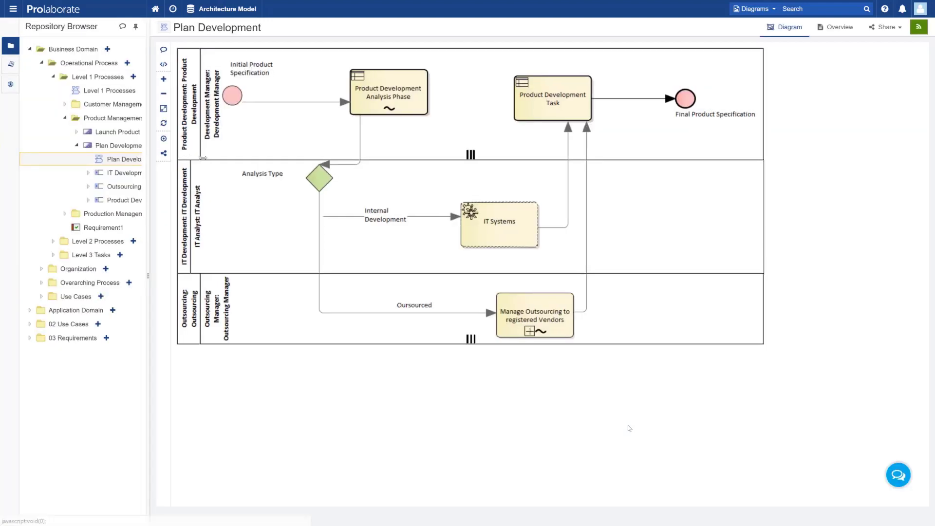
{"action": "left_click", "coordinate": [88, 174]}
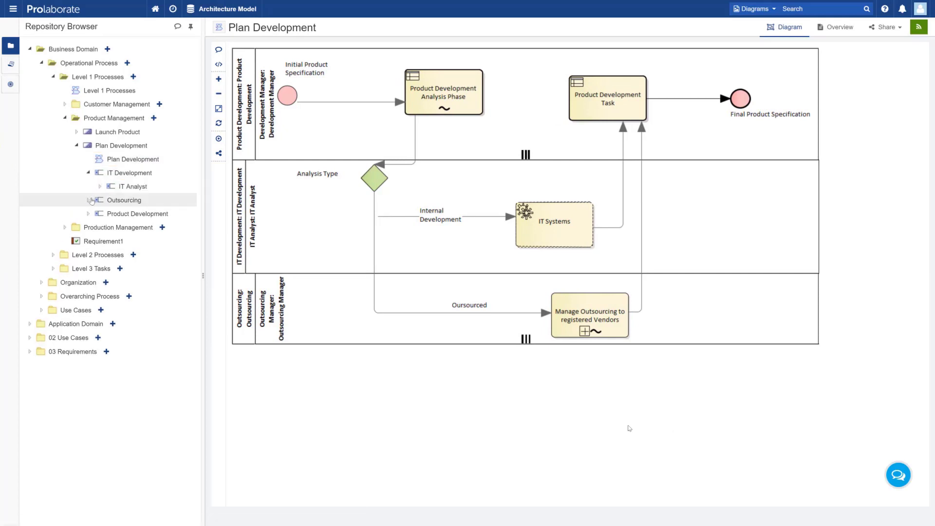
{"action": "left_click", "coordinate": [88, 200]}
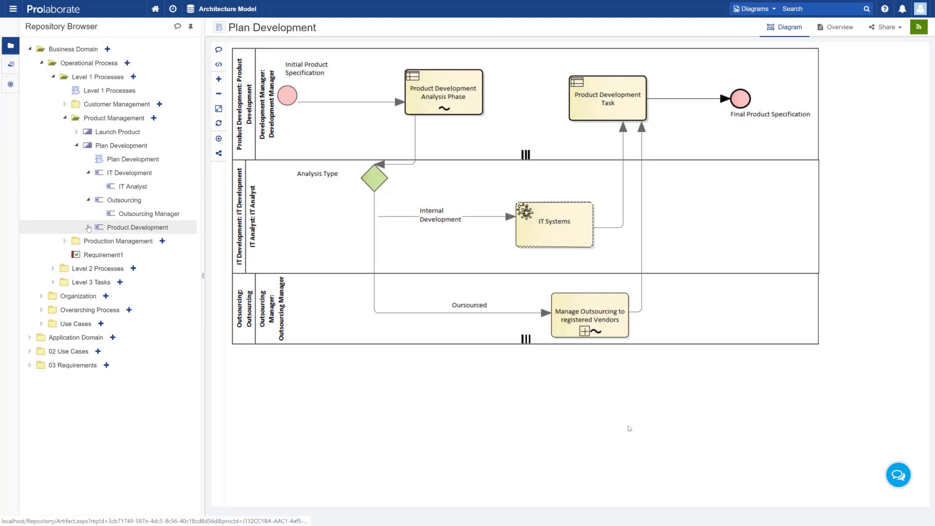
{"action": "left_click", "coordinate": [95, 235]}
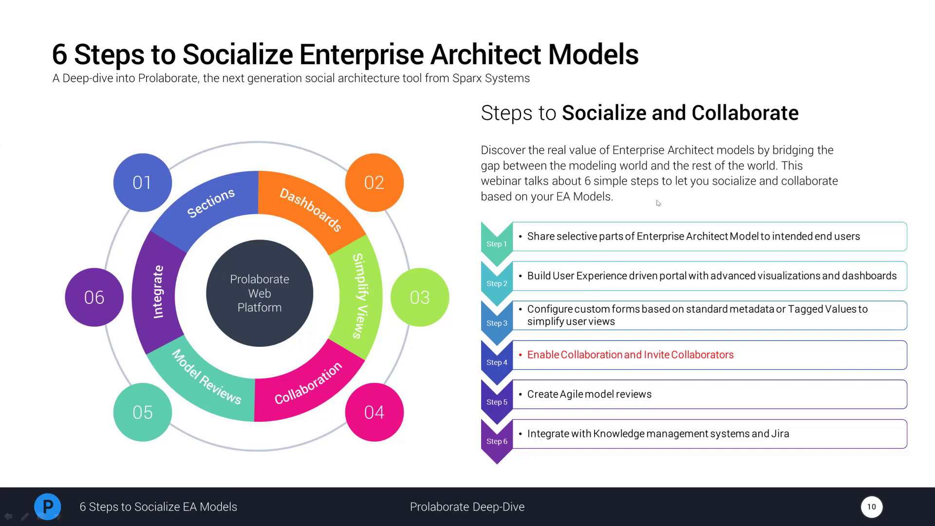
Advance the slideshow to slide 11, Enable Collaboration.
{"action": "key", "text": "Right"}
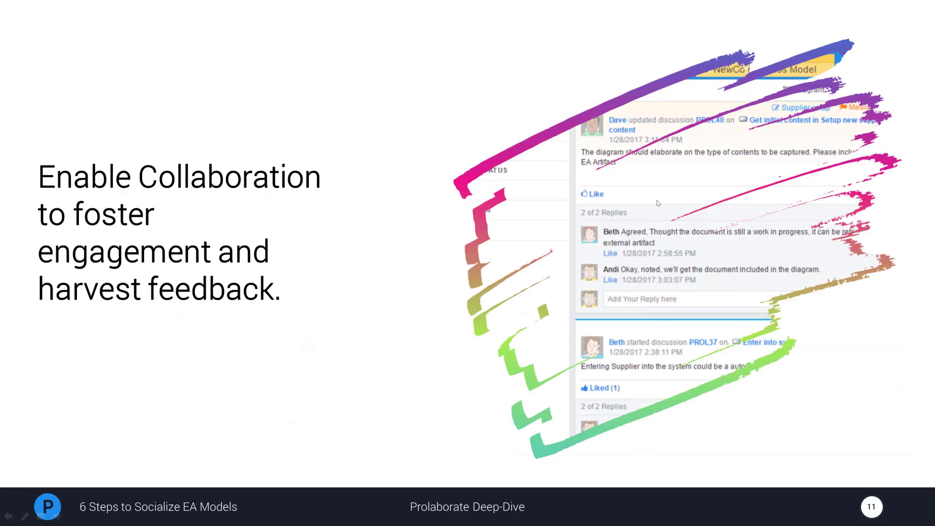